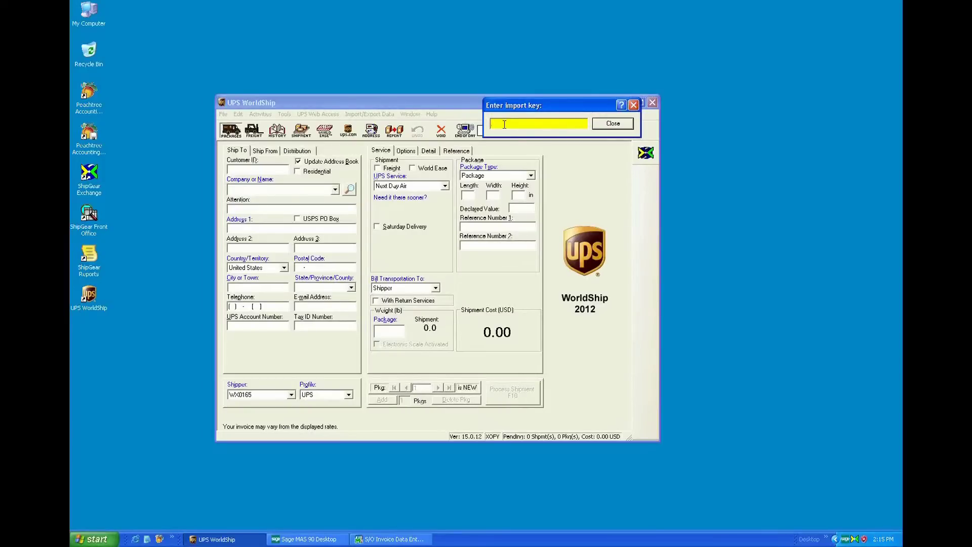
Import invoice 0100076 with import key 7, filling the Irvine Warehouse address and 226.58 declared value.
{"action": "type", "text": "7"}
{"action": "key", "text": "Return"}
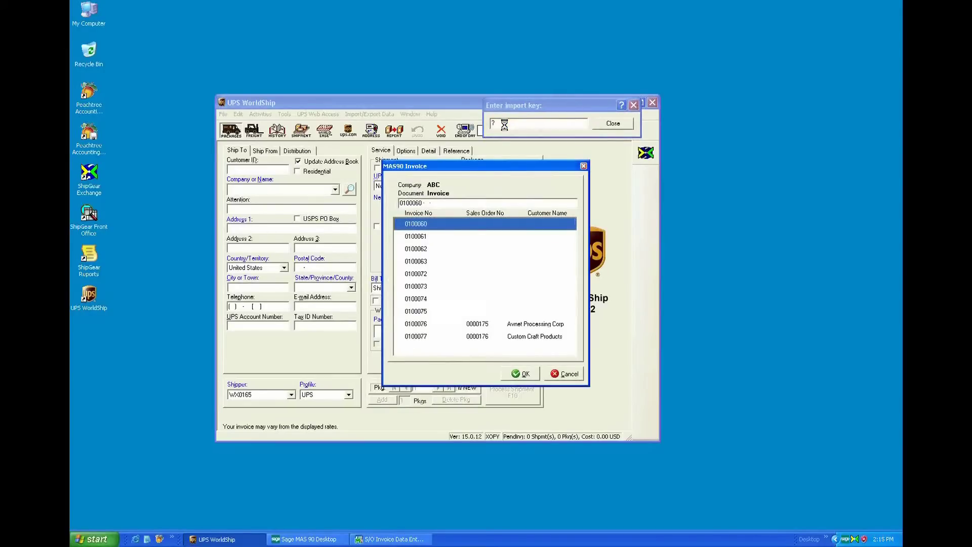
{"action": "double_click", "coordinate": [415, 326]}
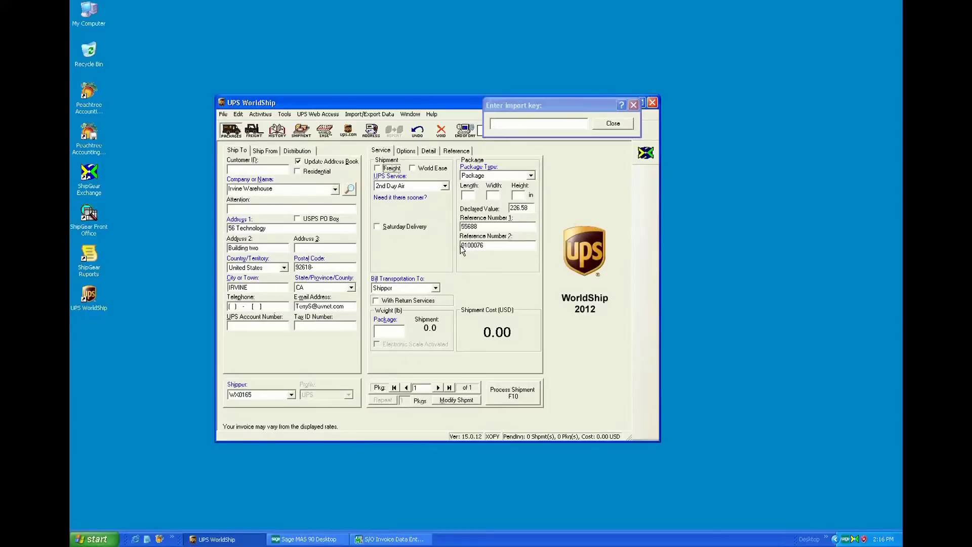
{"action": "left_click", "coordinate": [392, 333]}
Set the first package weight to 10 lb and bring up the Quantum View Notify recipients list.
{"action": "type", "text": "10"}
{"action": "key", "text": "Tab"}
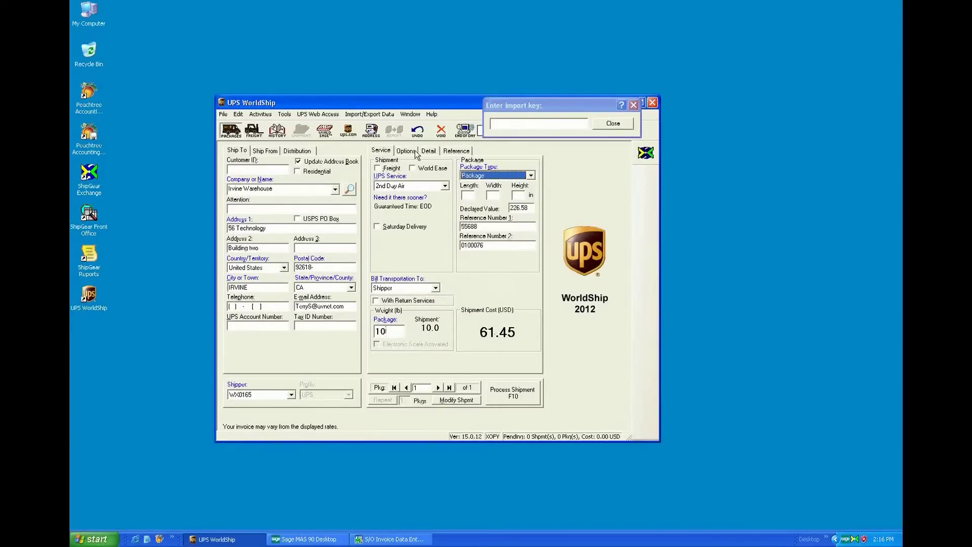
{"action": "left_click", "coordinate": [415, 152]}
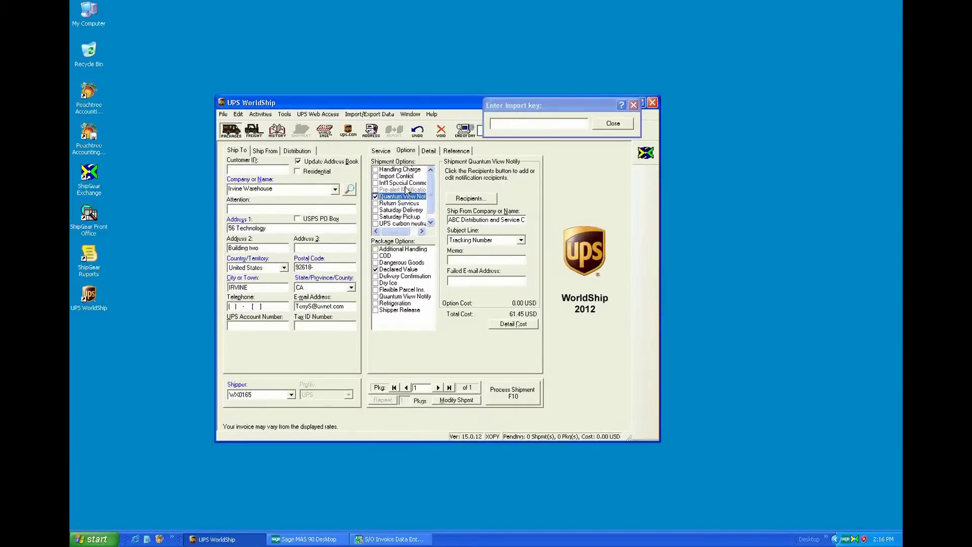
{"action": "left_click", "coordinate": [472, 200]}
{"action": "left_click", "coordinate": [472, 199]}
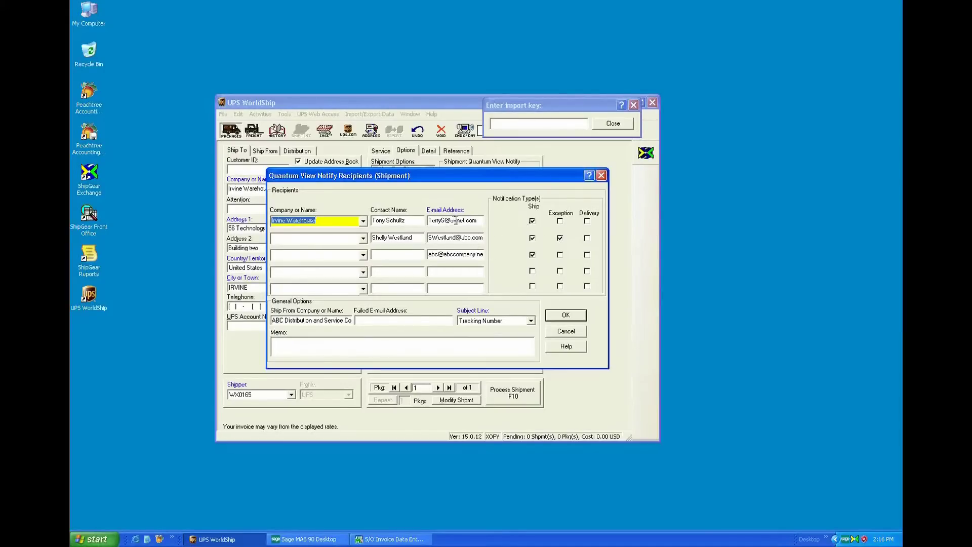
Review each of the three recipients' e-mail addresses, then cancel the list without changes.
{"action": "left_click_drag", "start_coordinate": [478, 220], "coordinate": [424, 220]}
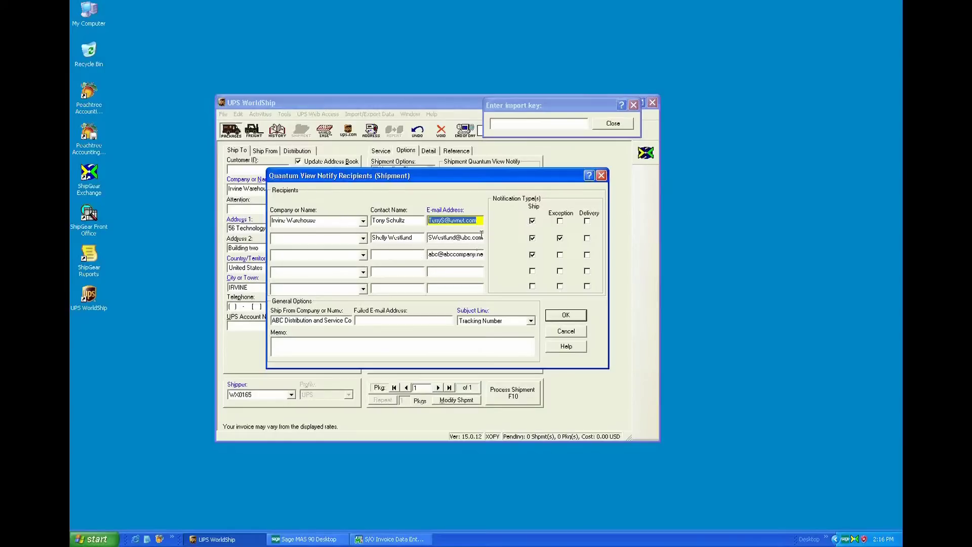
{"action": "double_click", "coordinate": [481, 237]}
{"action": "left_click_drag", "start_coordinate": [481, 237], "coordinate": [426, 237]}
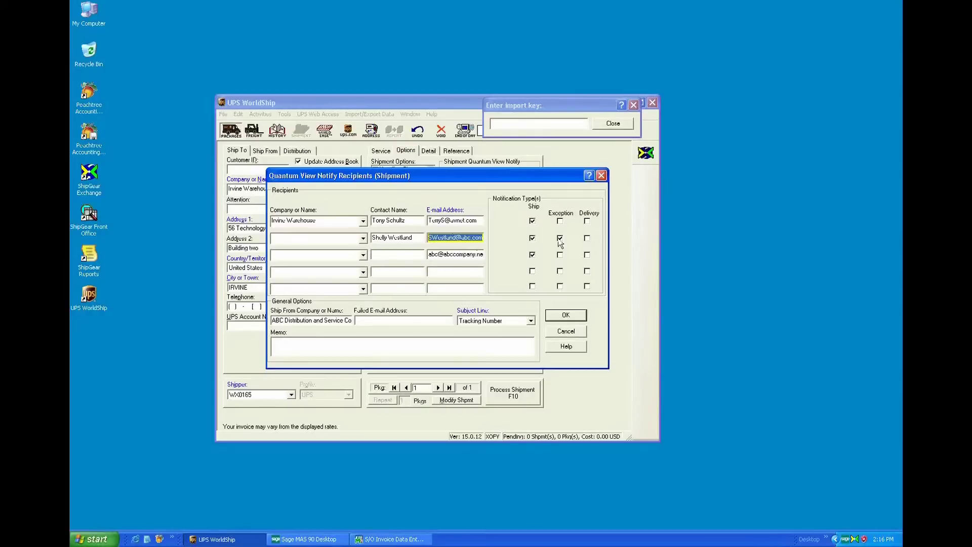
{"action": "left_click", "coordinate": [473, 255]}
{"action": "left_click_drag", "start_coordinate": [482, 254], "coordinate": [426, 268]}
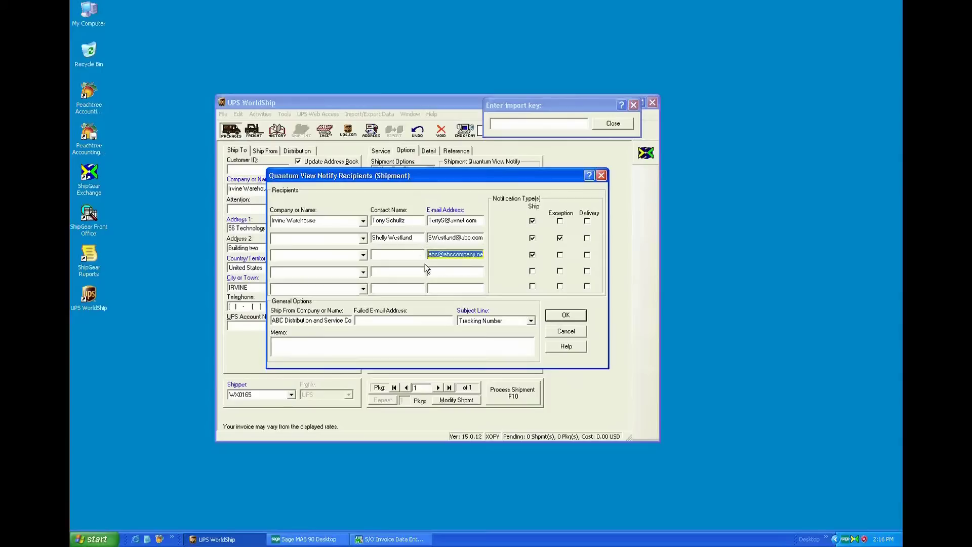
{"action": "left_click", "coordinate": [566, 332]}
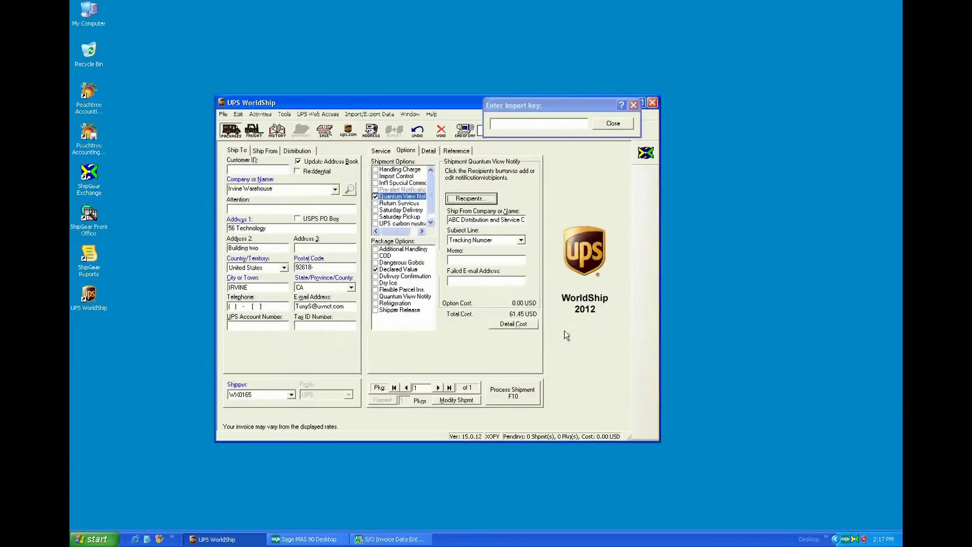
Check the 226.58 declared value and add a second package weighing 3 lb.
{"action": "left_click", "coordinate": [399, 270]}
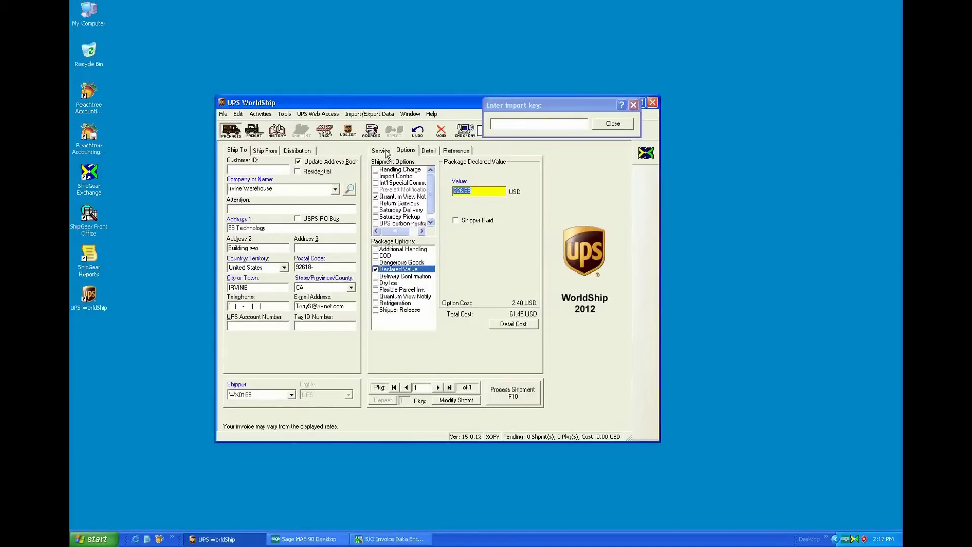
{"action": "left_click", "coordinate": [438, 387]}
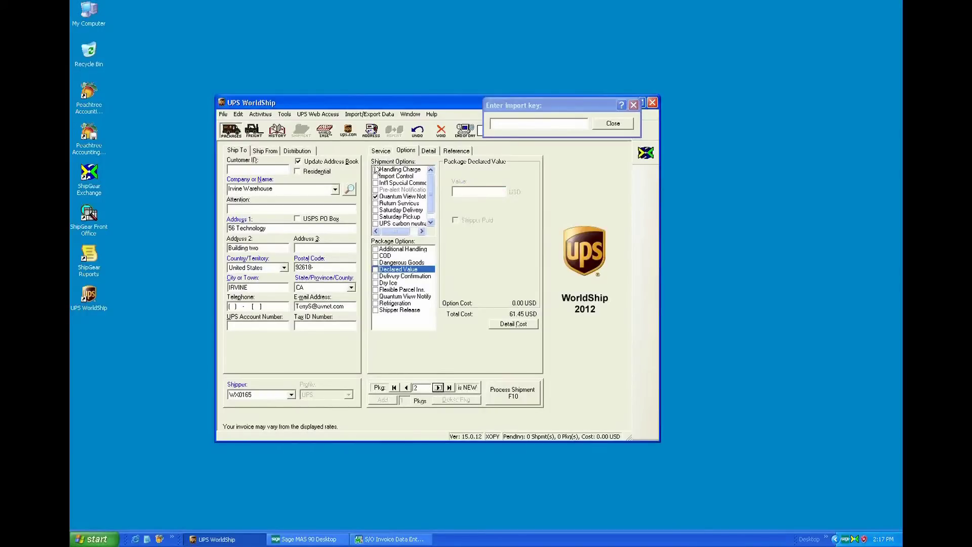
{"action": "left_click", "coordinate": [376, 151]}
{"action": "left_click", "coordinate": [387, 331]}
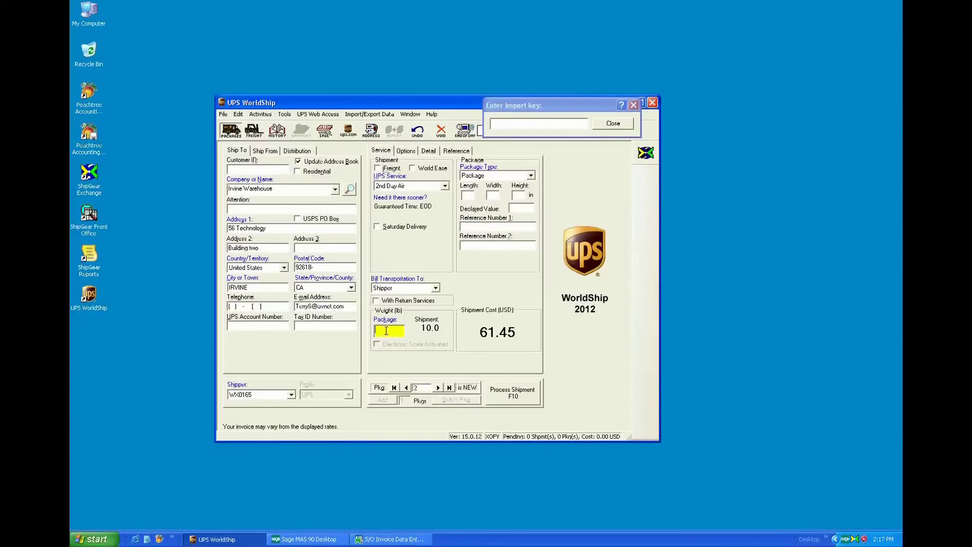
{"action": "type", "text": "3"}
{"action": "key", "text": "Tab"}
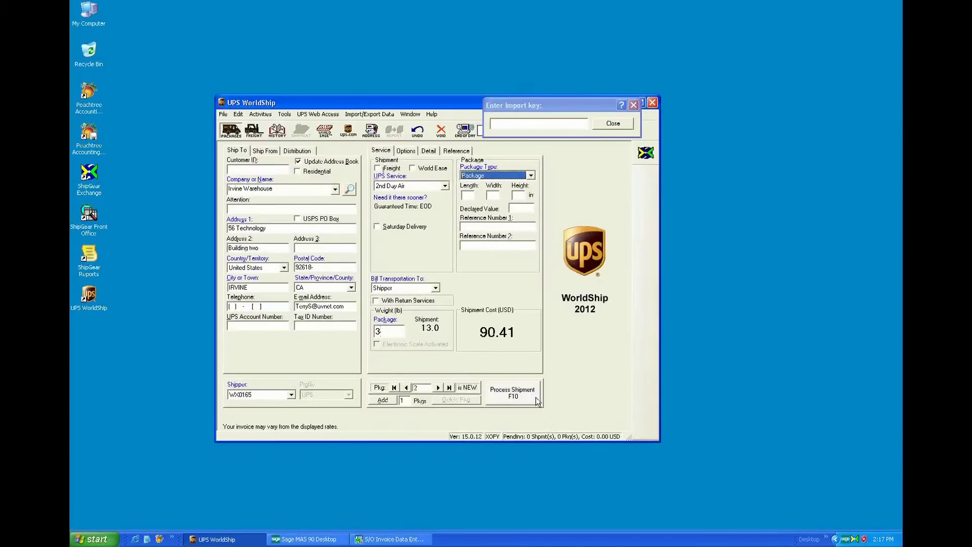
Process the two-package 13 lb shipment at 90.41 and acknowledge the confirmation message.
{"action": "left_click", "coordinate": [535, 397]}
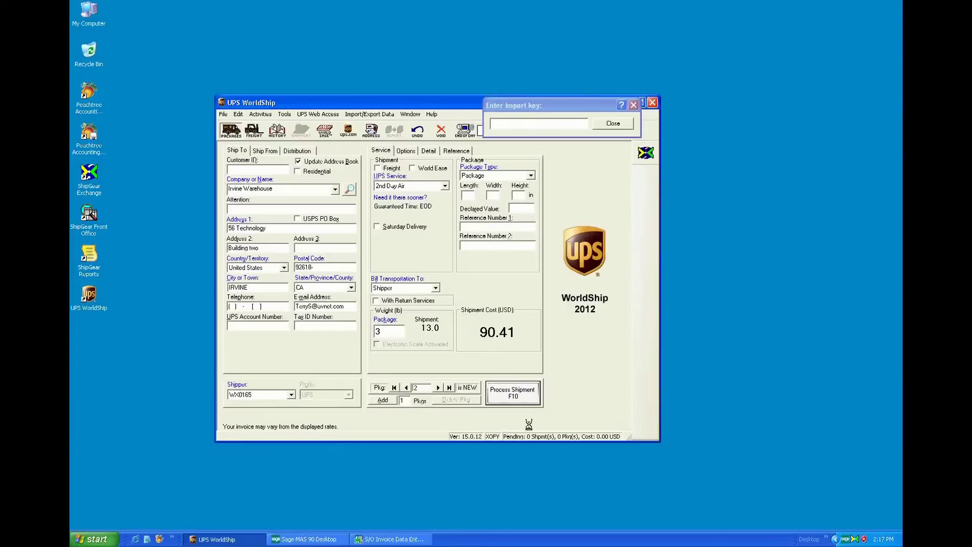
{"action": "left_click", "coordinate": [552, 247]}
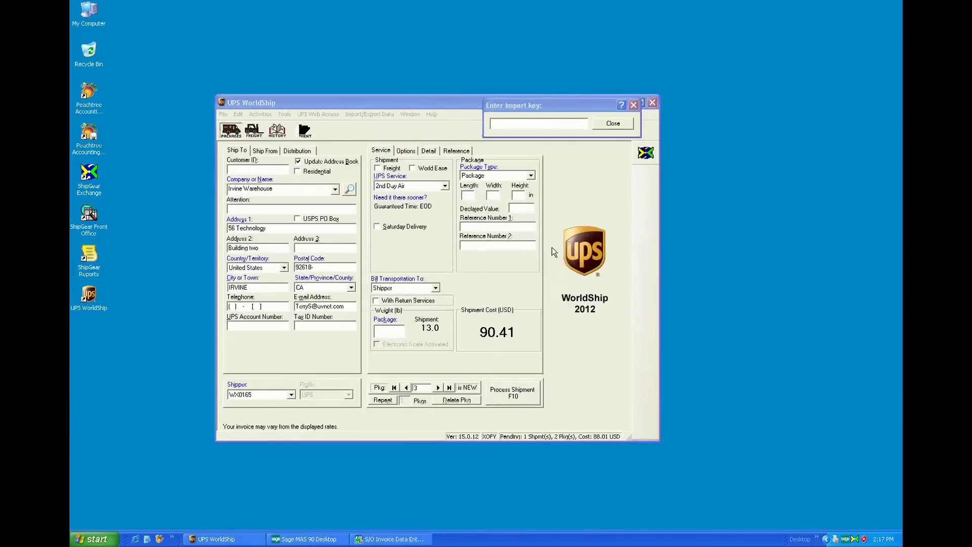
{"action": "key", "text": "Print"}
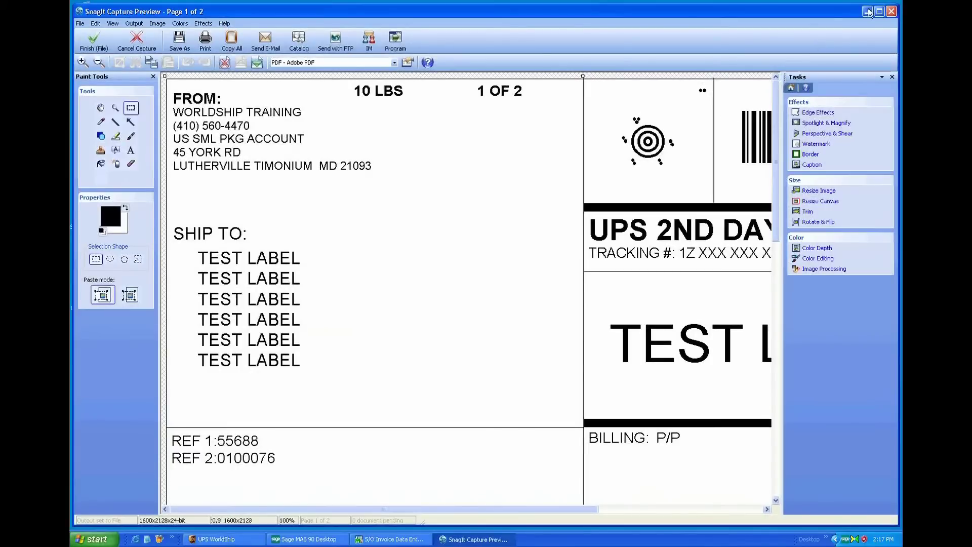
Minimize the Snagit preview of the UPS 2nd Day test label for package 1 of 2.
{"action": "left_click", "coordinate": [869, 15]}
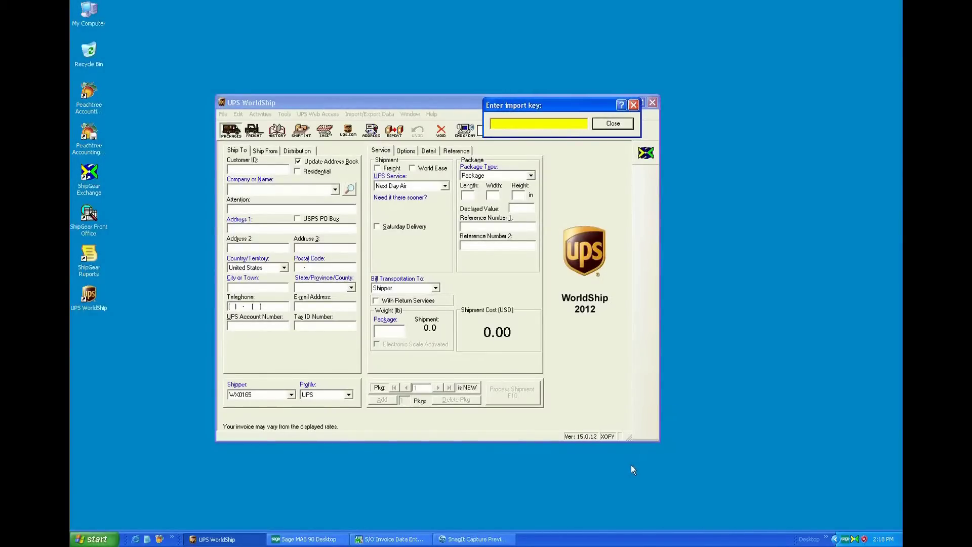
Load invoice 0100076 for Avnet Processing Corp and view its two UPS 2nd Day Air tracking numbers.
{"action": "left_click", "coordinate": [396, 540]}
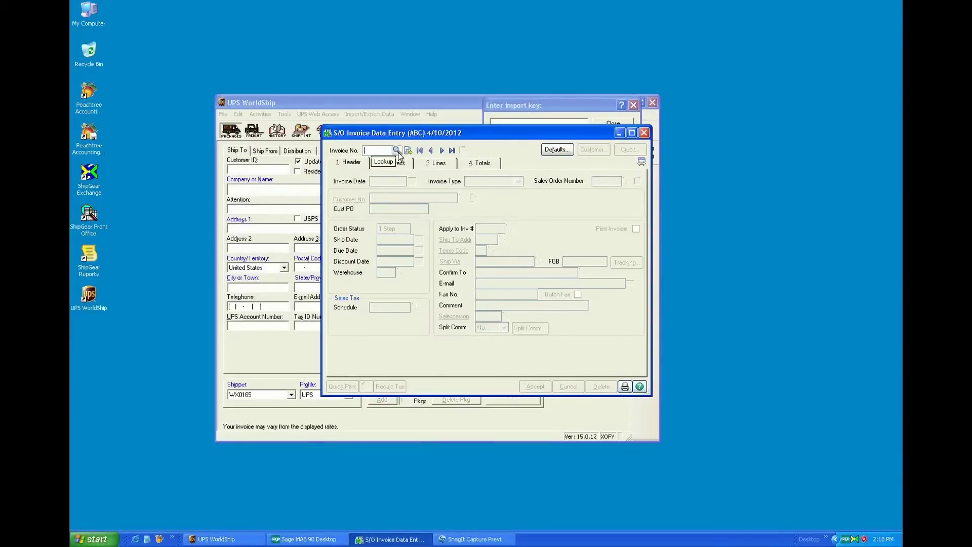
{"action": "left_click", "coordinate": [452, 151]}
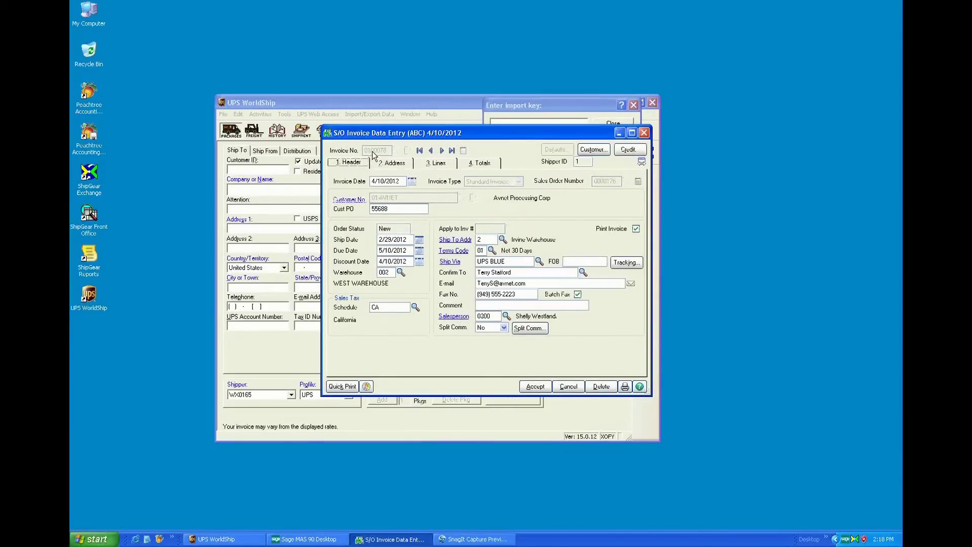
{"action": "left_click", "coordinate": [626, 263]}
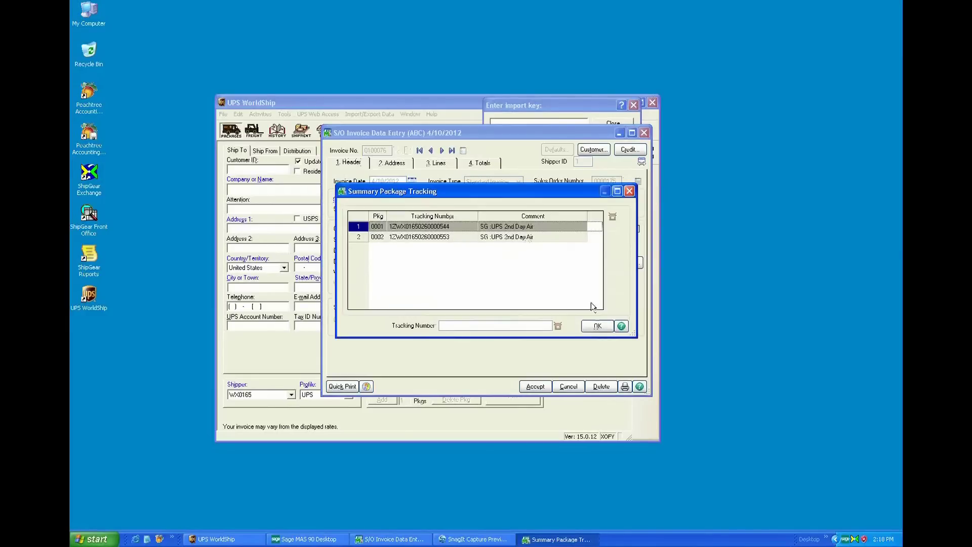
{"action": "left_click", "coordinate": [599, 328]}
{"action": "left_click", "coordinate": [599, 327]}
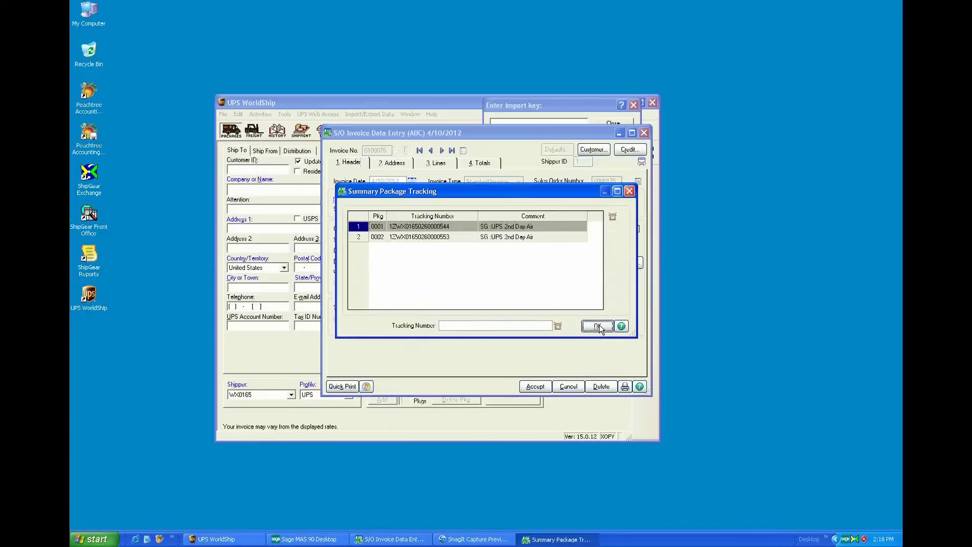
Confirm the invoice totals show 90.41 freight, bringing the invoice total to 316.99.
{"action": "left_click", "coordinate": [490, 165]}
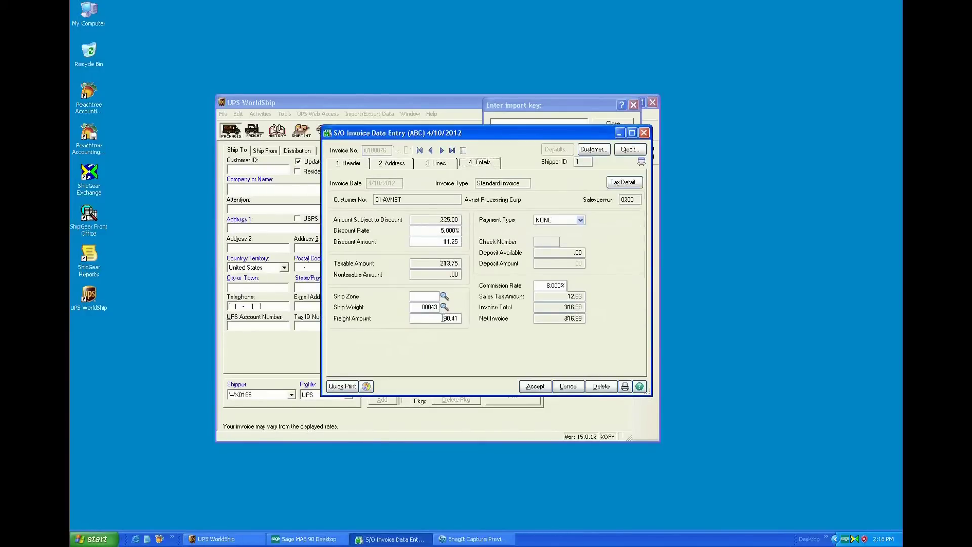
{"action": "left_click", "coordinate": [444, 318]}
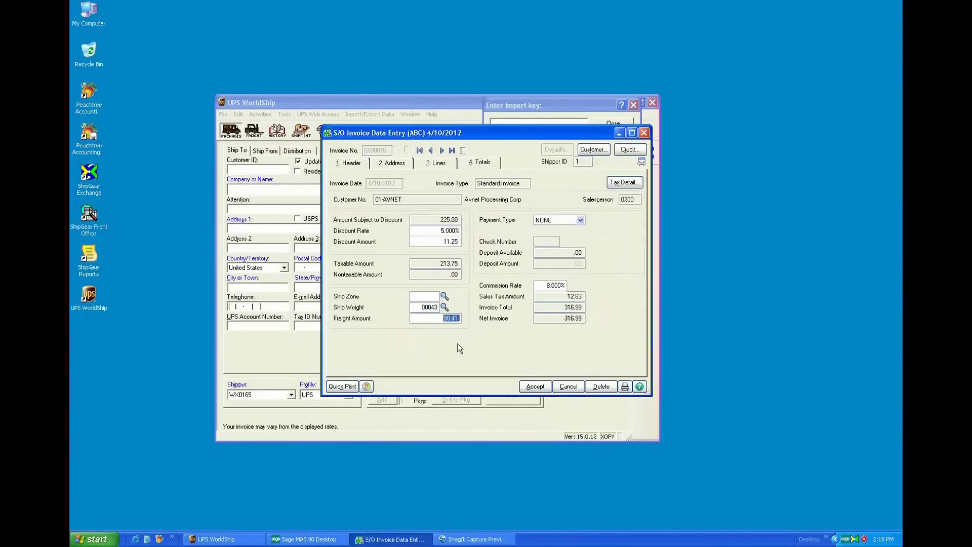